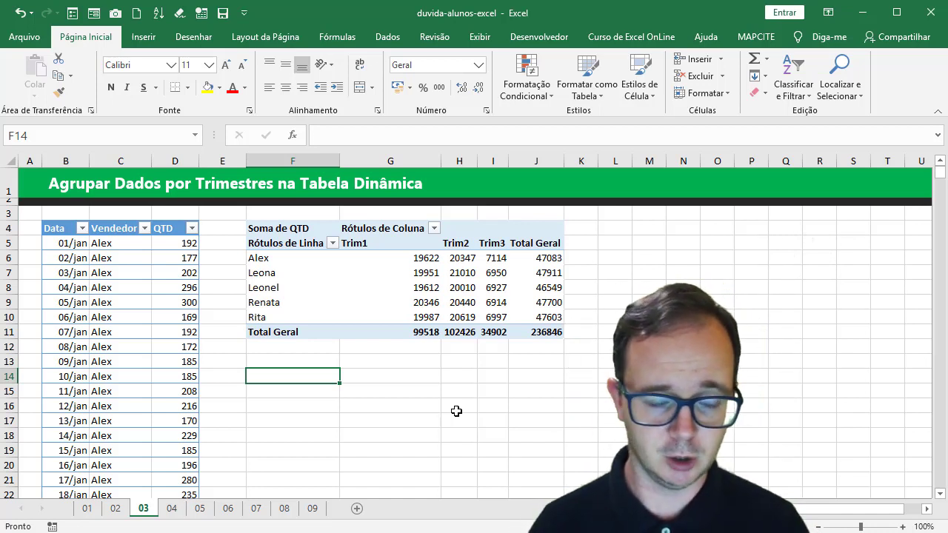
# Highlight the Data, Vendedor and QTD headers and the first sales rows of the source table
pyautogui.moveTo(58, 230); pyautogui.dragTo(166, 232)
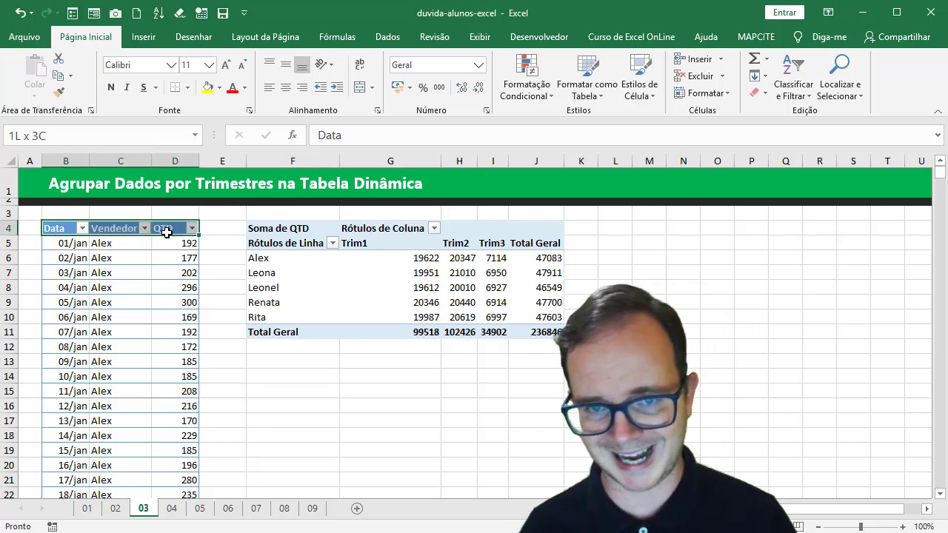
pyautogui.moveTo(167, 232); pyautogui.dragTo(166, 232)
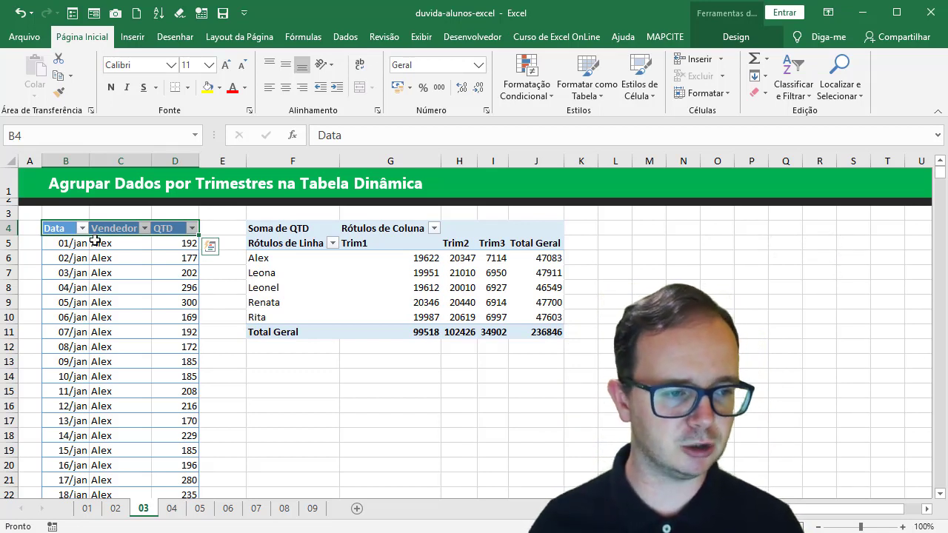
pyautogui.click(63, 228)
pyautogui.click(101, 226)
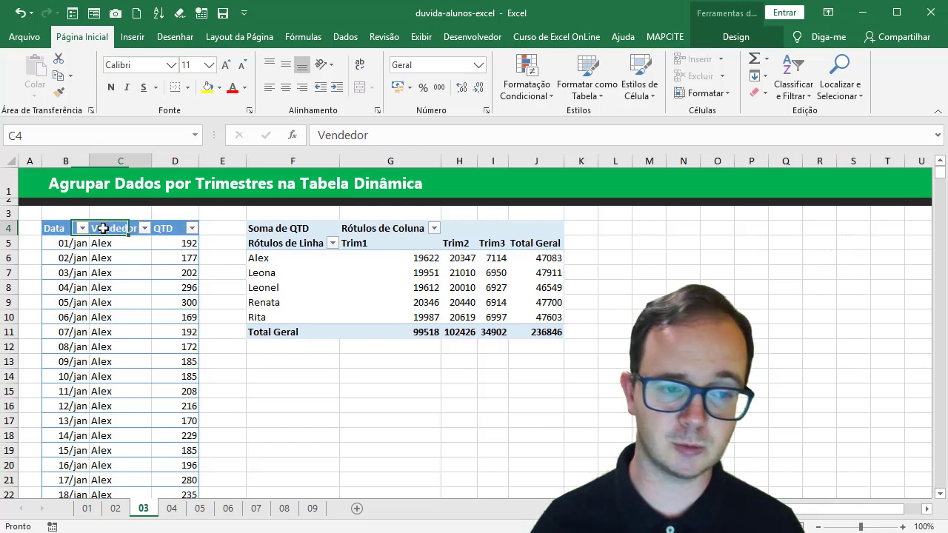
pyautogui.click(164, 231)
pyautogui.moveTo(73, 247); pyautogui.dragTo(169, 479)
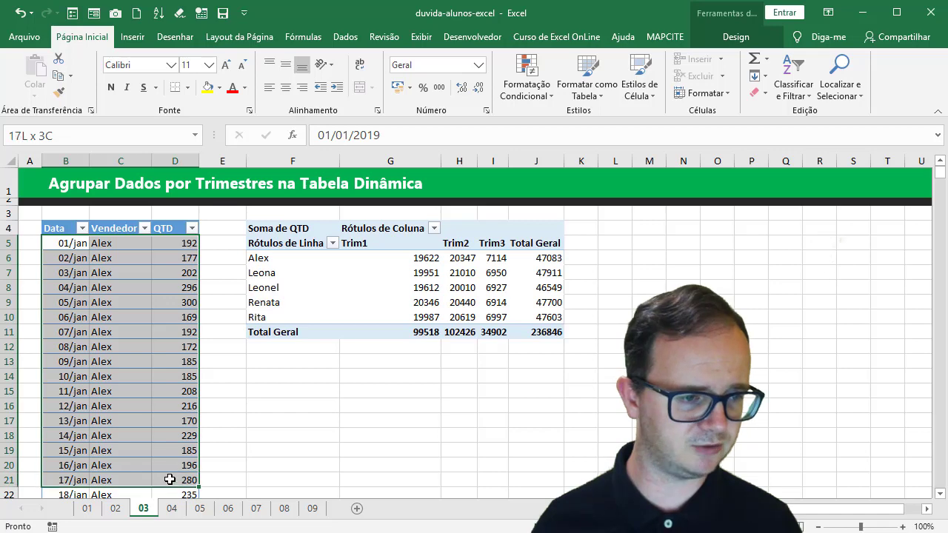
# Browse down through the sales records to the last entry, then return to the sheet's top
pyautogui.scroll(-3, 170, 478)
pyautogui.scroll(-4, 169, 479)
pyautogui.scroll(-7, 169, 479)
pyautogui.scroll(-6, 170, 478)
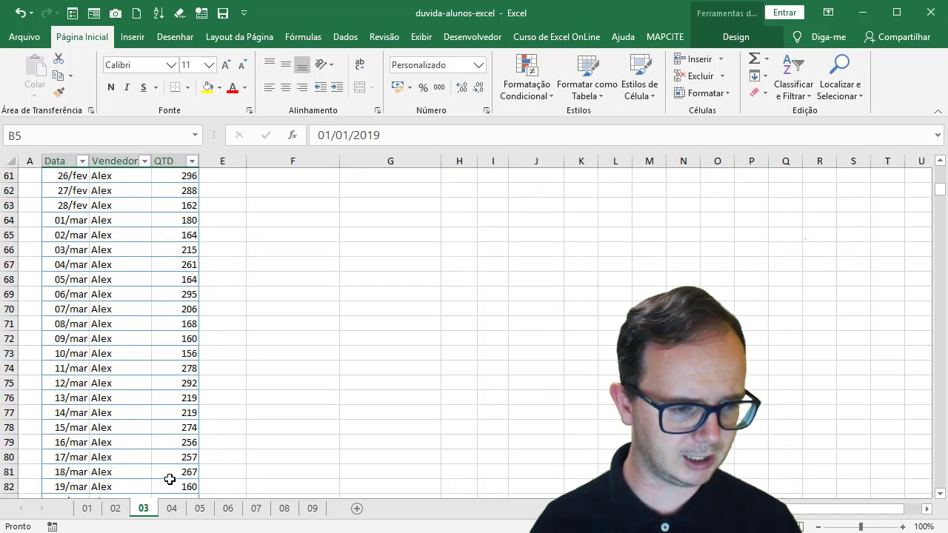
pyautogui.scroll(-2, 170, 479)
pyautogui.scroll(-8, 170, 479)
pyautogui.scroll(-4, 169, 479)
pyautogui.scroll(-5, 169, 479)
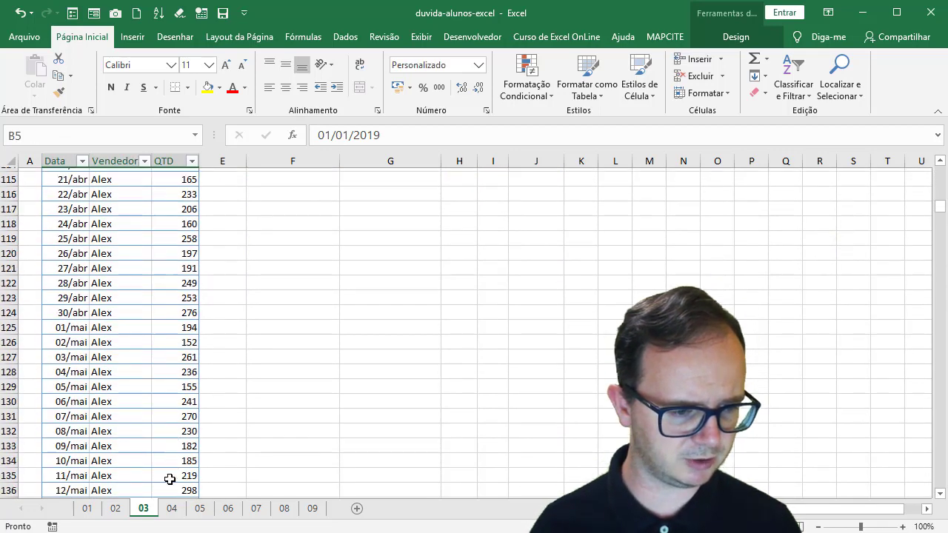
pyautogui.scroll(-7, 170, 479)
pyautogui.scroll(-4, 169, 479)
pyautogui.scroll(-8, 169, 479)
pyautogui.scroll(-5, 169, 479)
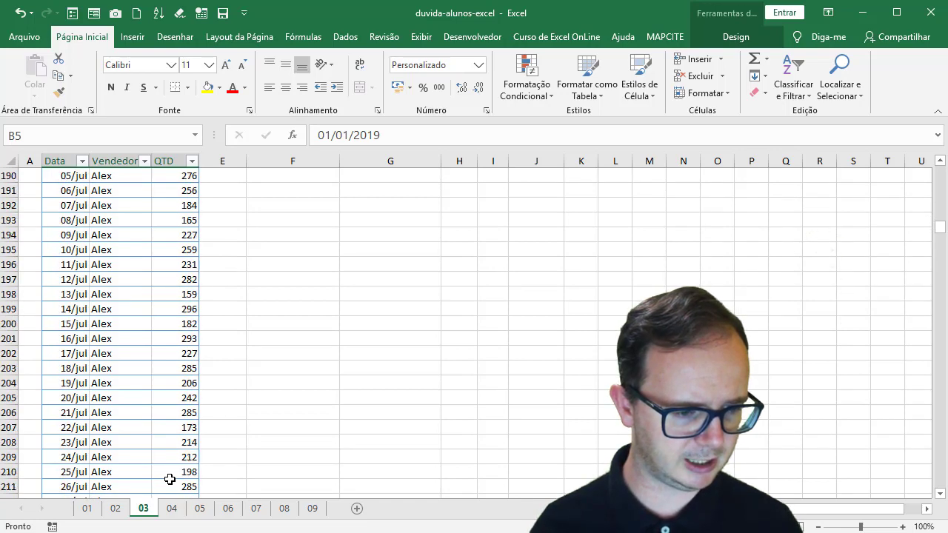
pyautogui.scroll(-5, 169, 479)
pyautogui.scroll(-5, 170, 479)
pyautogui.scroll(-6, 170, 479)
pyautogui.scroll(-4, 170, 479)
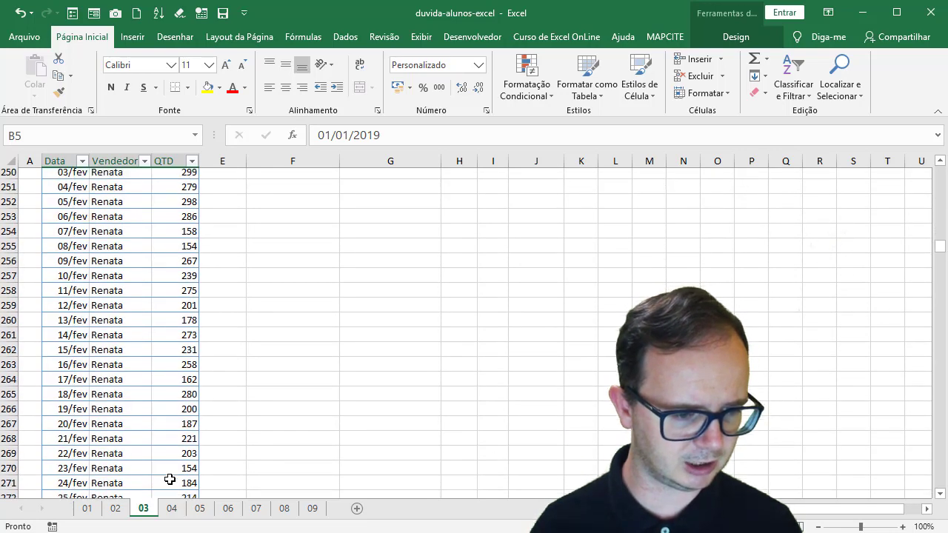
pyautogui.scroll(-9, 170, 479)
pyautogui.scroll(-5, 170, 479)
pyautogui.click(170, 479)
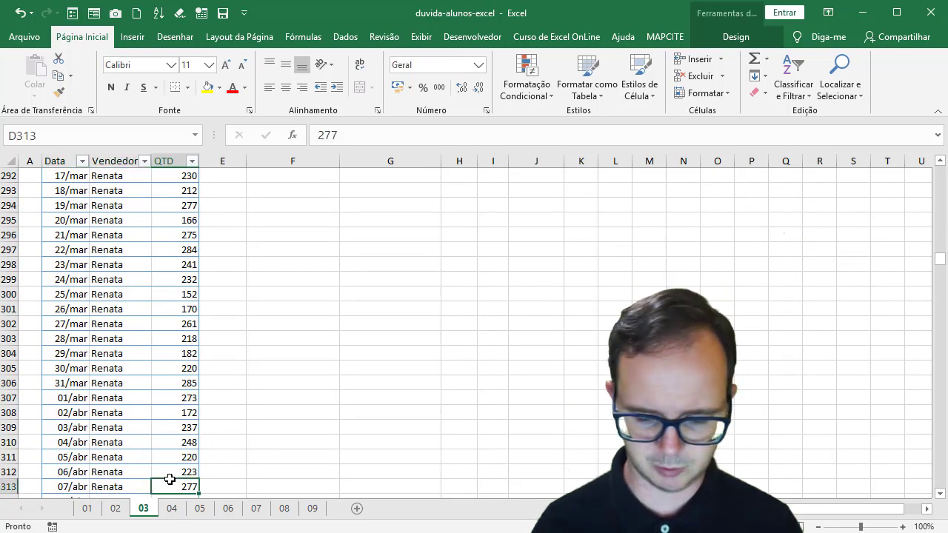
pyautogui.press('Down')
pyautogui.press('Down')
pyautogui.press('Down')
pyautogui.press('Down')
pyautogui.press('Down')
pyautogui.press('Down')
pyautogui.press('Down')
pyautogui.press('Down')
pyautogui.press('Down')
pyautogui.press('Down')
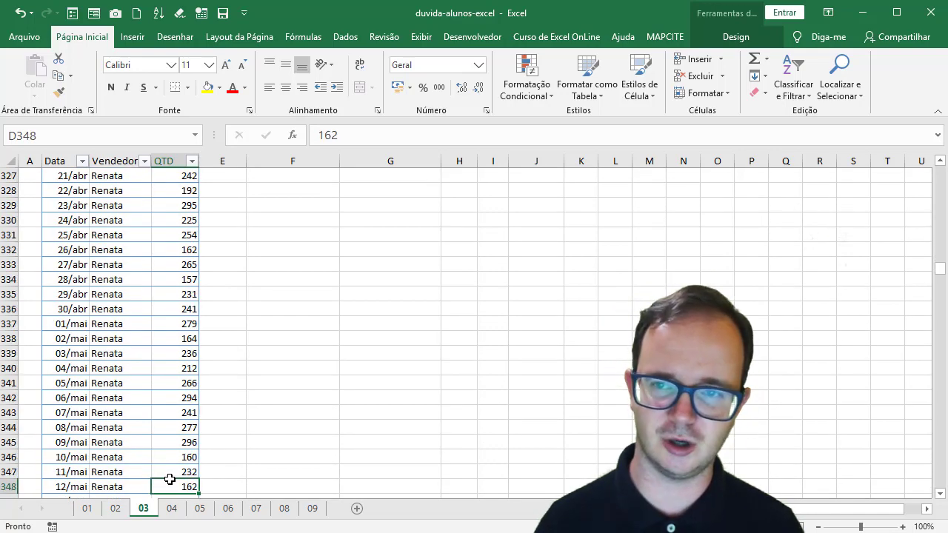
pyautogui.press('Down')
pyautogui.press('Down')
pyautogui.press('Down')
pyautogui.press('Down')
pyautogui.press('Down')
pyautogui.press('Down')
pyautogui.press('Down')
pyautogui.press('Down')
pyautogui.press('Down')
pyautogui.press('Down')
pyautogui.press('Down')
pyautogui.press('Down')
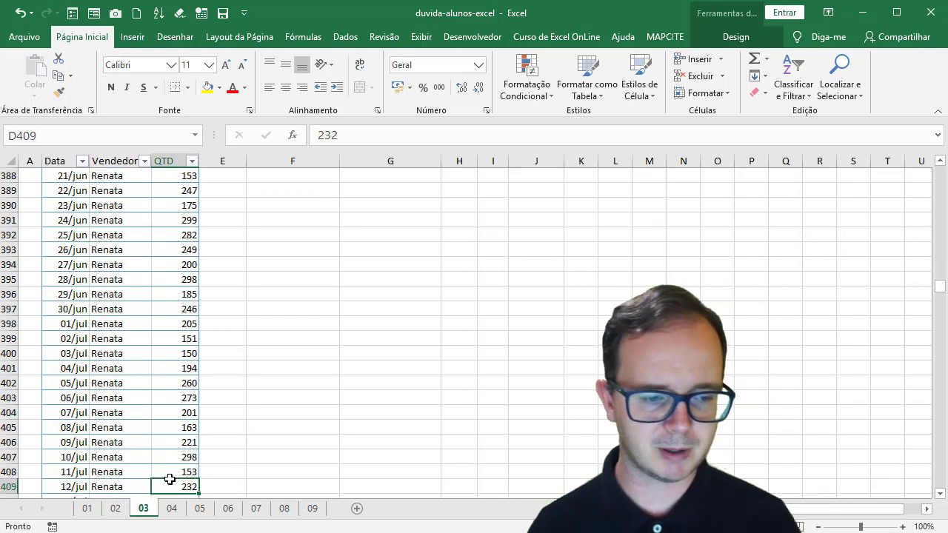
pyautogui.press('Down')
pyautogui.press('Down')
pyautogui.press('Down')
pyautogui.press('Down')
pyautogui.press('Down')
pyautogui.press('Down')
pyautogui.press('Down')
pyautogui.press('Down')
pyautogui.press('Down')
pyautogui.press('Down')
pyautogui.press('Down')
pyautogui.press('Down')
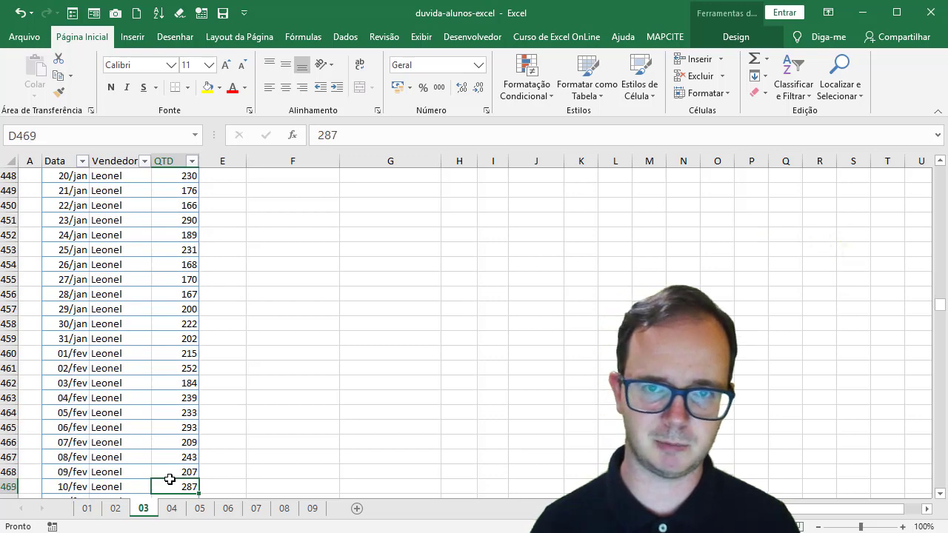
pyautogui.press('Down')
pyautogui.press('Down')
pyautogui.press('Down')
pyautogui.press('Down')
pyautogui.press('Down')
pyautogui.press('Down')
pyautogui.press('Down')
pyautogui.press('Down')
pyautogui.press('Down')
pyautogui.press('Down')
pyautogui.press('Down')
pyautogui.press('Down')
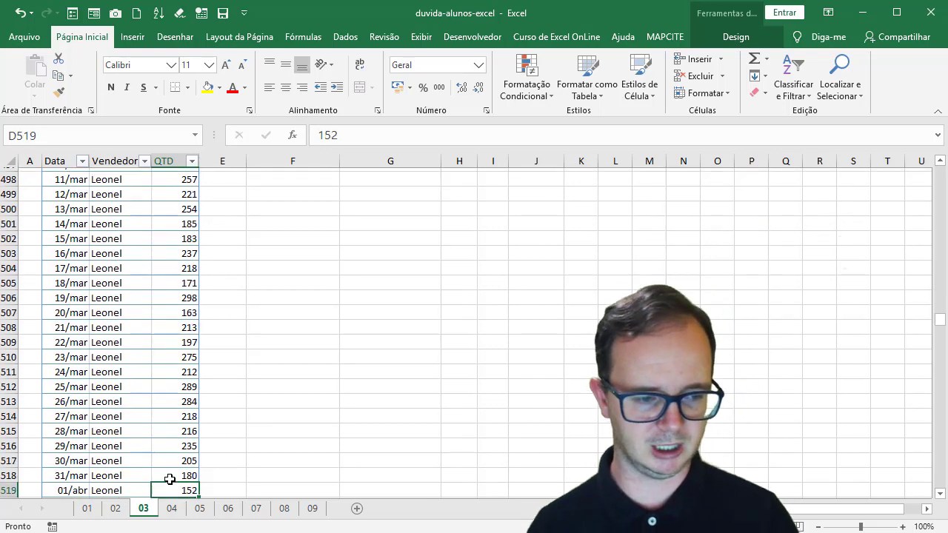
pyautogui.press('Down')
pyautogui.press('Down')
pyautogui.press('Down')
pyautogui.press('Down')
pyautogui.press('Down')
pyautogui.press('Down')
pyautogui.press('Down')
pyautogui.press('Down')
pyautogui.press('Down')
pyautogui.press('Down')
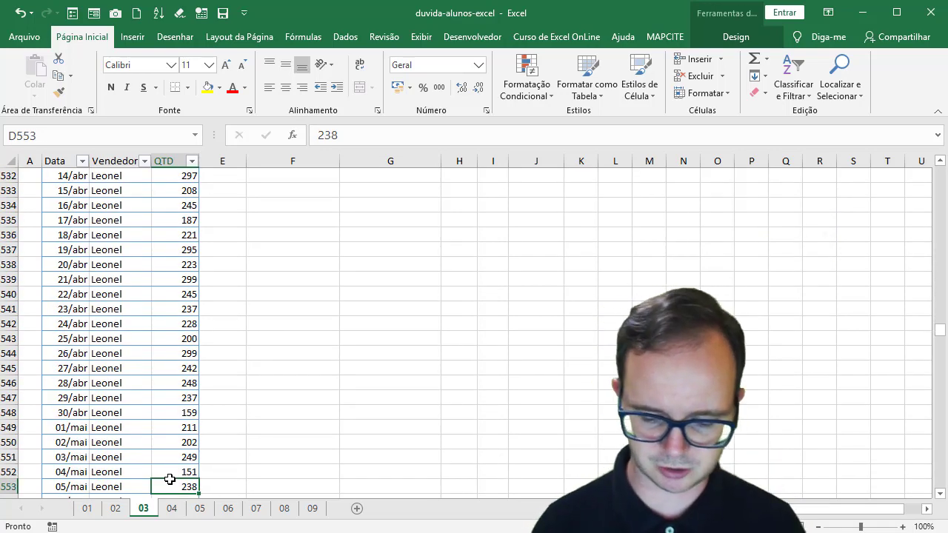
pyautogui.hotkey('ctrl', 'Down')
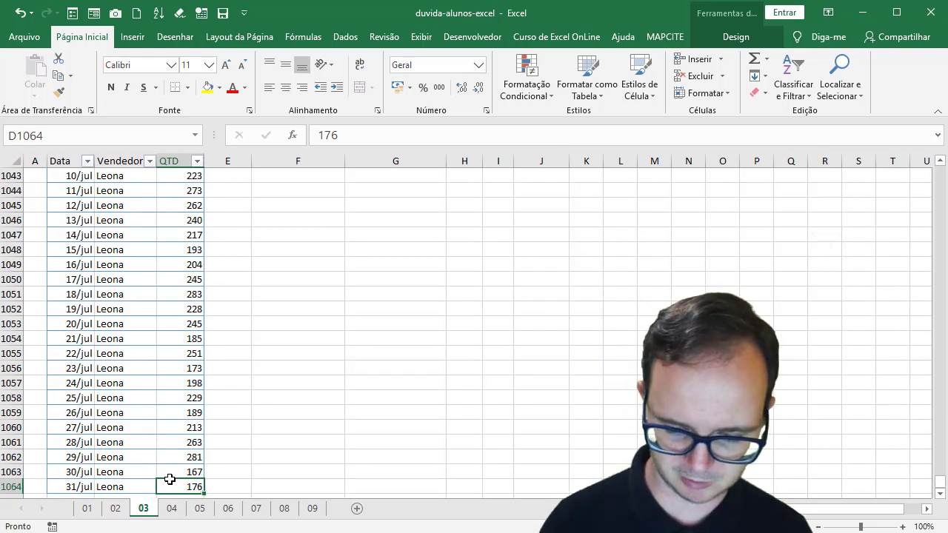
pyautogui.hotkey('ctrl', 'Home')
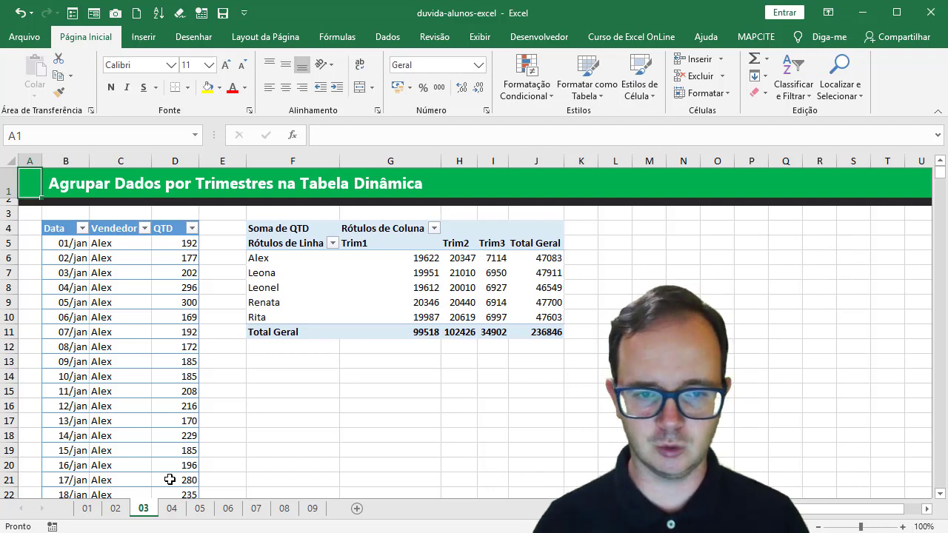
# Delete columns F to K holding the old pivot table, then select the entire sales table
pyautogui.click(278, 228)
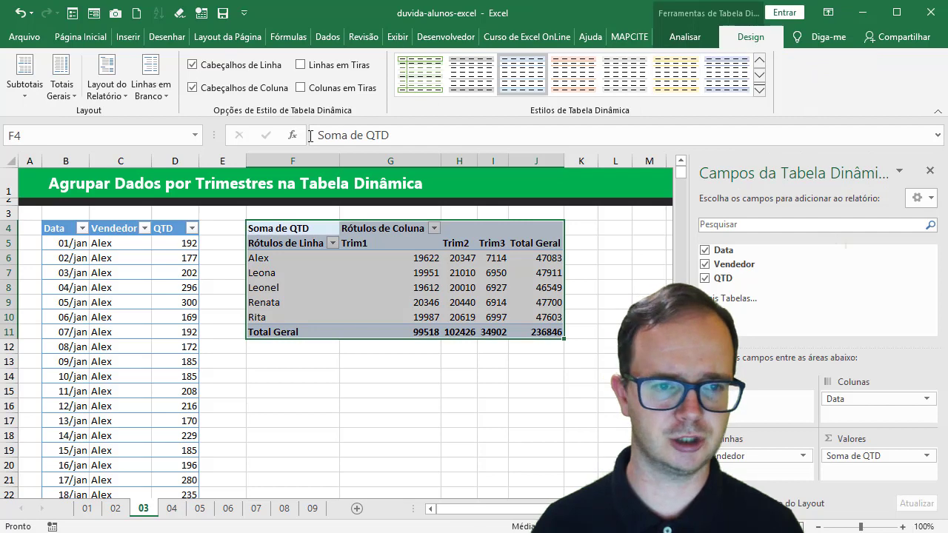
pyautogui.click(294, 163)
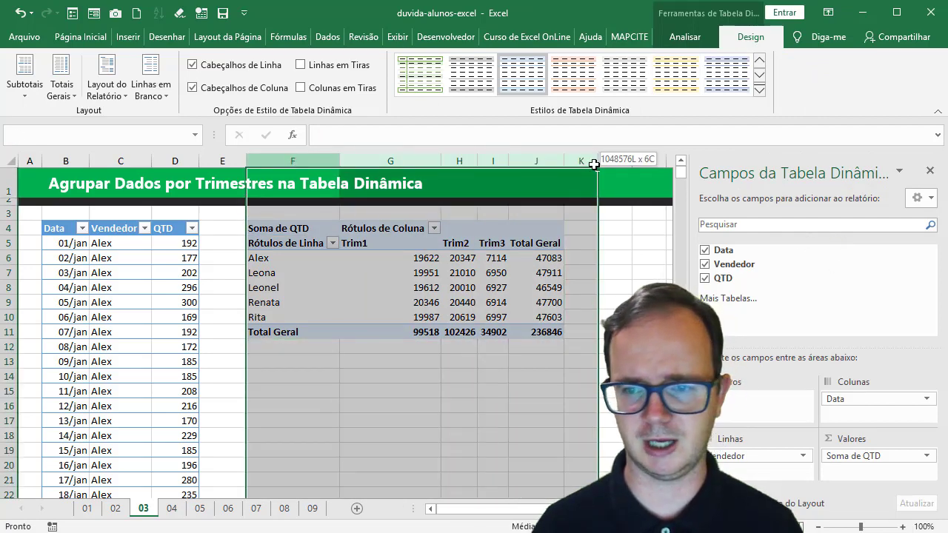
pyautogui.moveTo(294, 164); pyautogui.dragTo(589, 164)
pyautogui.rightClick(589, 169)
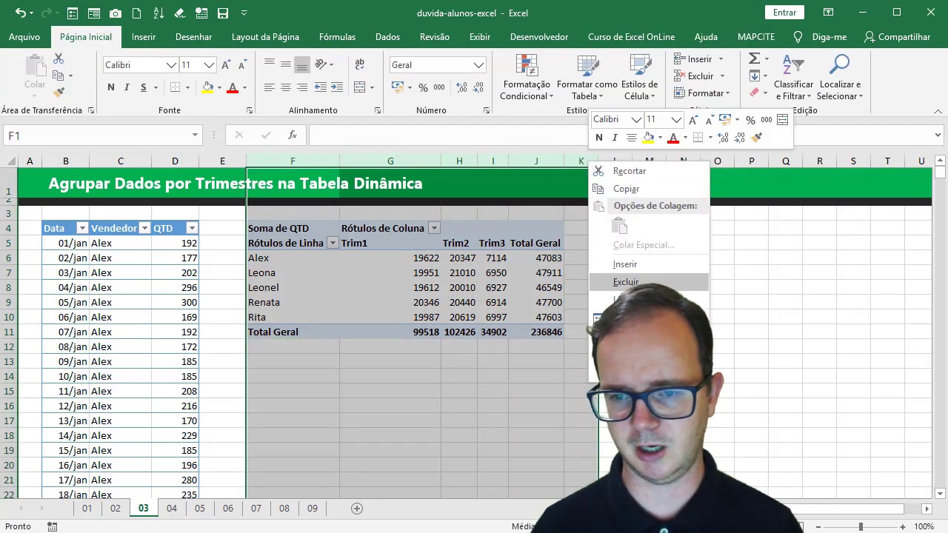
pyautogui.click(628, 283)
pyautogui.click(554, 290)
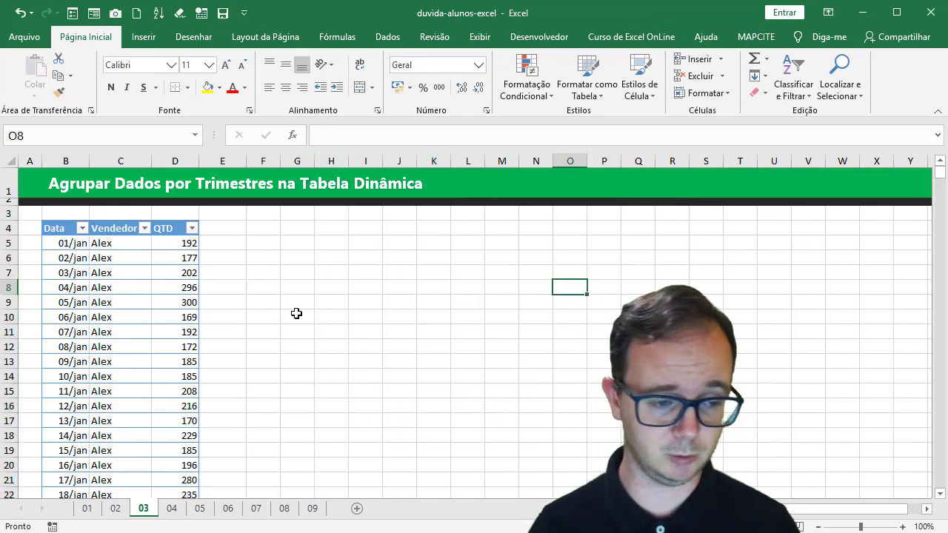
pyautogui.click(85, 359)
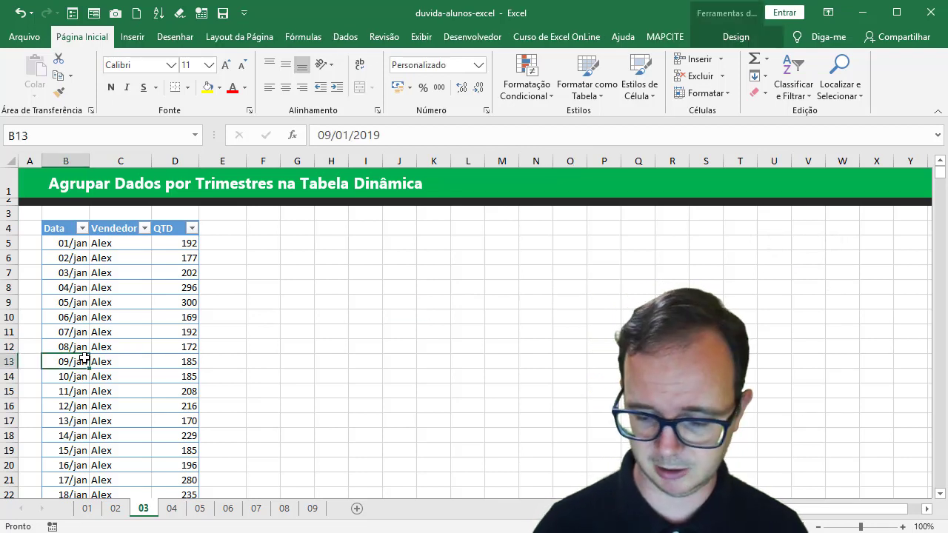
pyautogui.hotkey('ctrl', 'a')
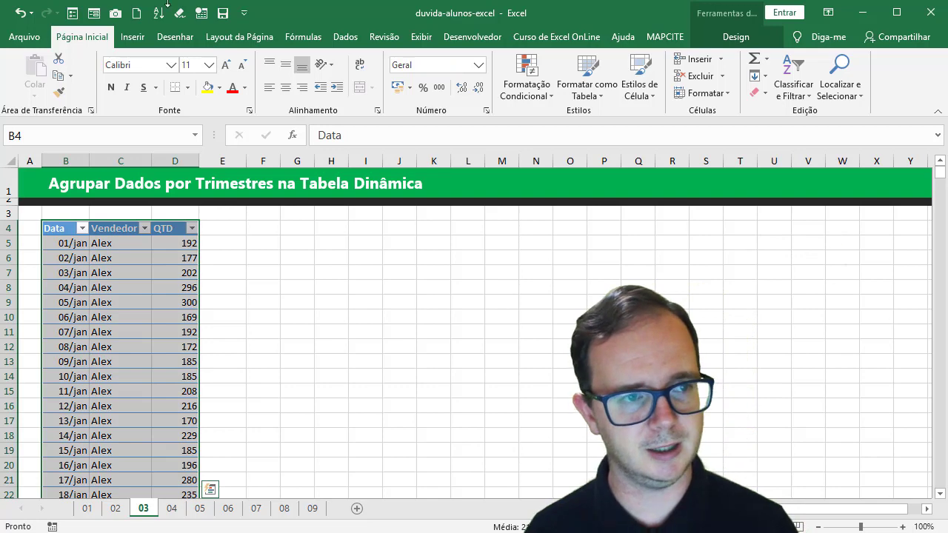
# Insert a PivotTable from Tabela1 at F4 of the existing sheet and put Vendedor in Linhas
pyautogui.click(142, 38)
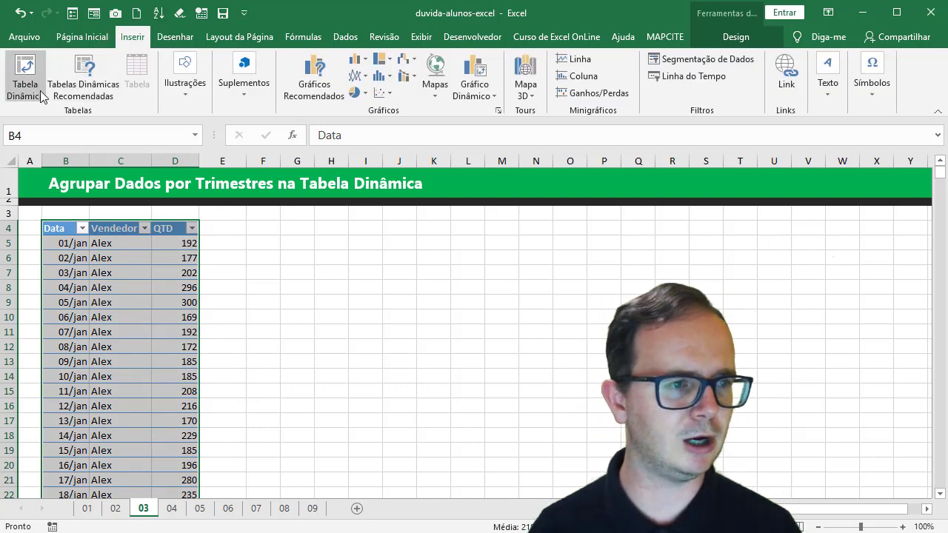
pyautogui.click(25, 78)
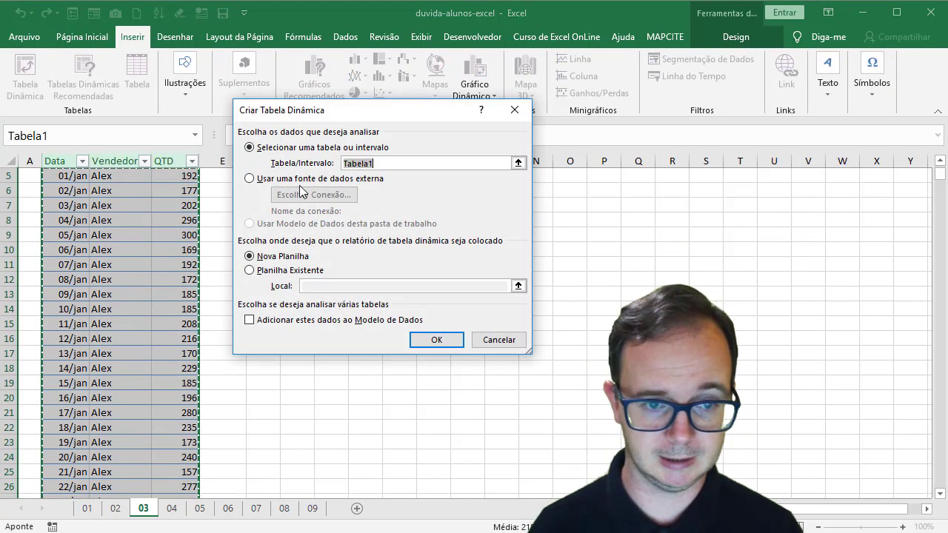
pyautogui.click(304, 271)
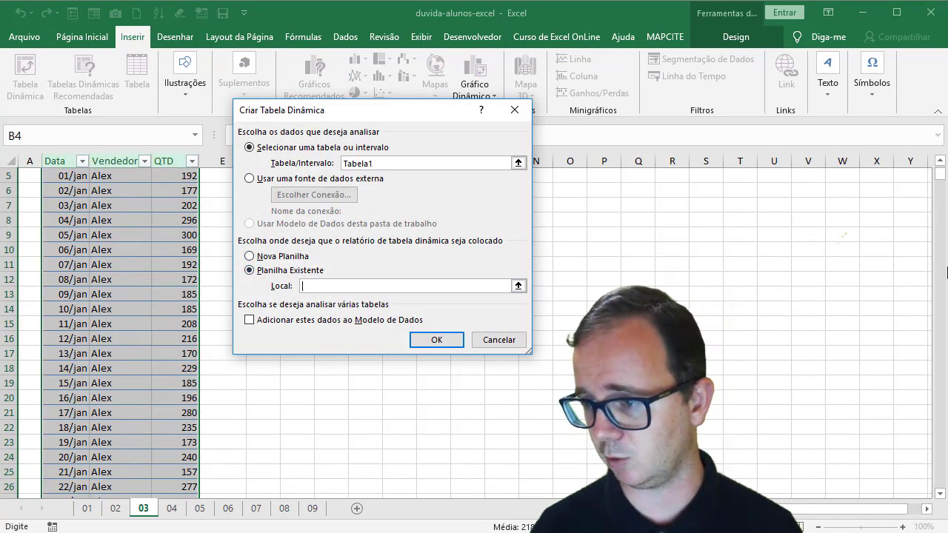
pyautogui.moveTo(937, 178); pyautogui.dragTo(938, 164)
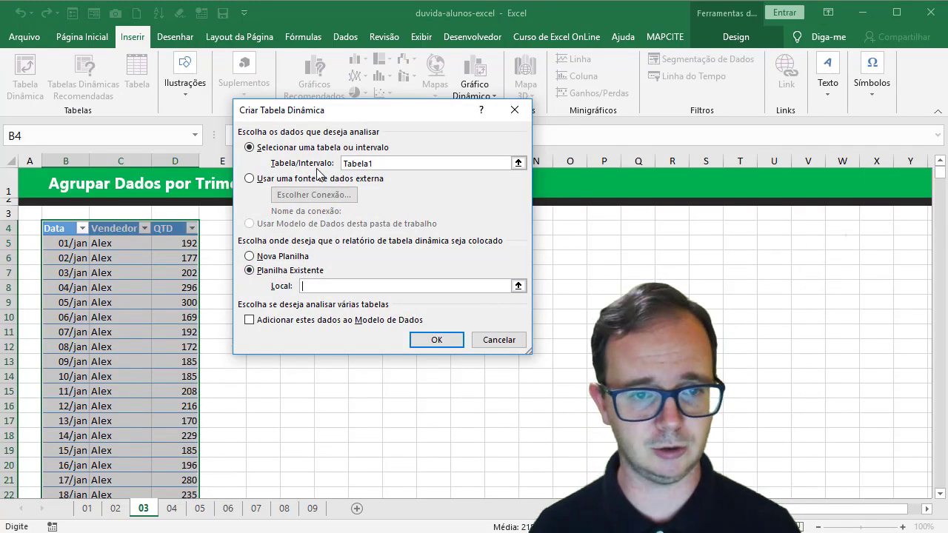
pyautogui.moveTo(355, 122); pyautogui.dragTo(561, 119)
pyautogui.click(271, 227)
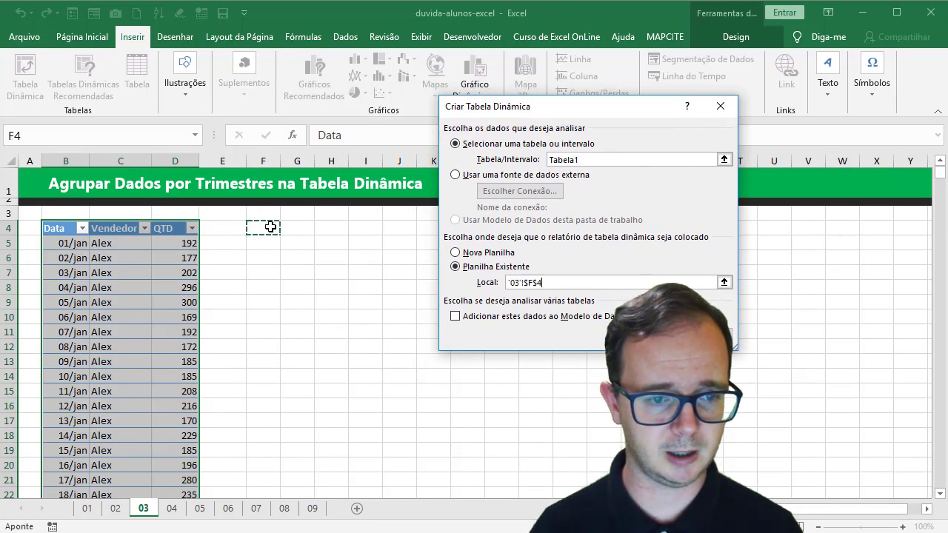
pyautogui.press('Return')
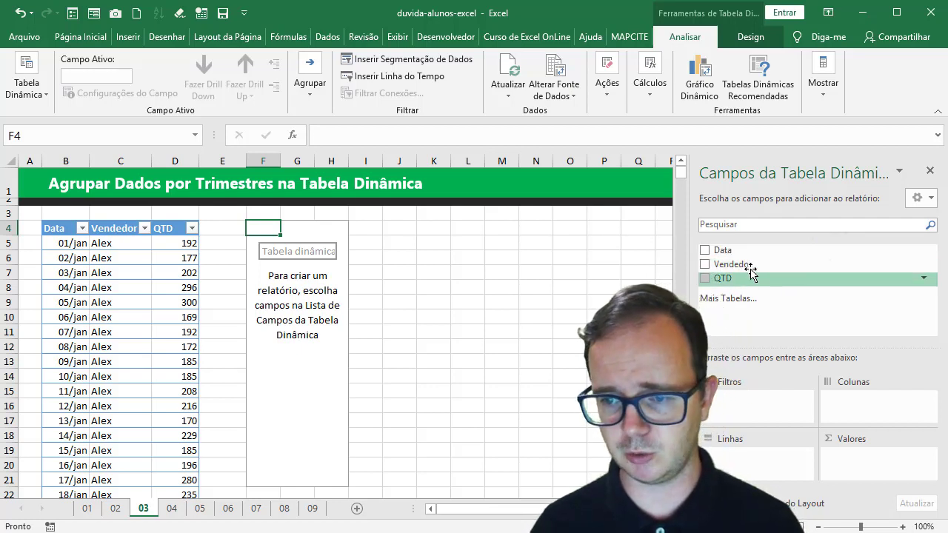
pyautogui.moveTo(747, 265); pyautogui.dragTo(781, 453)
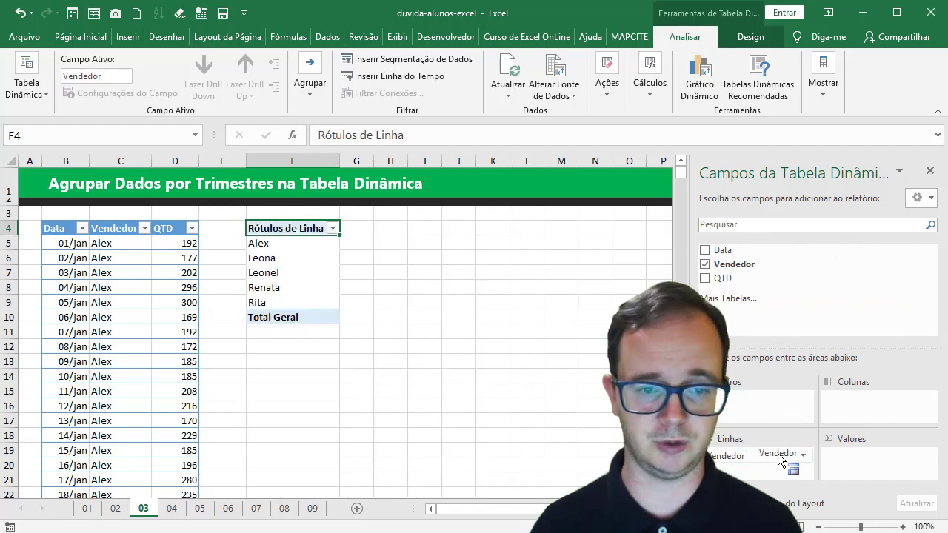
pyautogui.moveTo(726, 280); pyautogui.dragTo(857, 470)
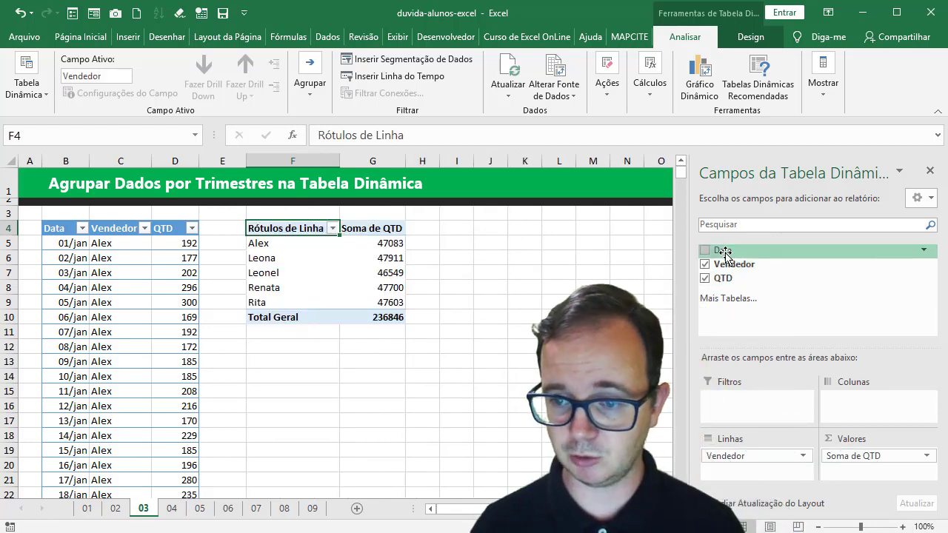
pyautogui.moveTo(722, 250); pyautogui.dragTo(850, 406)
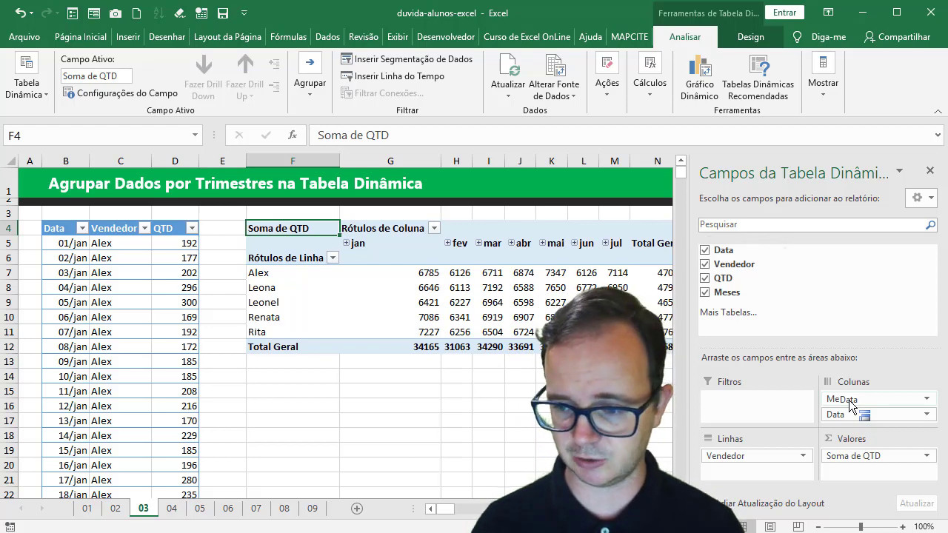
pyautogui.moveTo(840, 398); pyautogui.dragTo(827, 292)
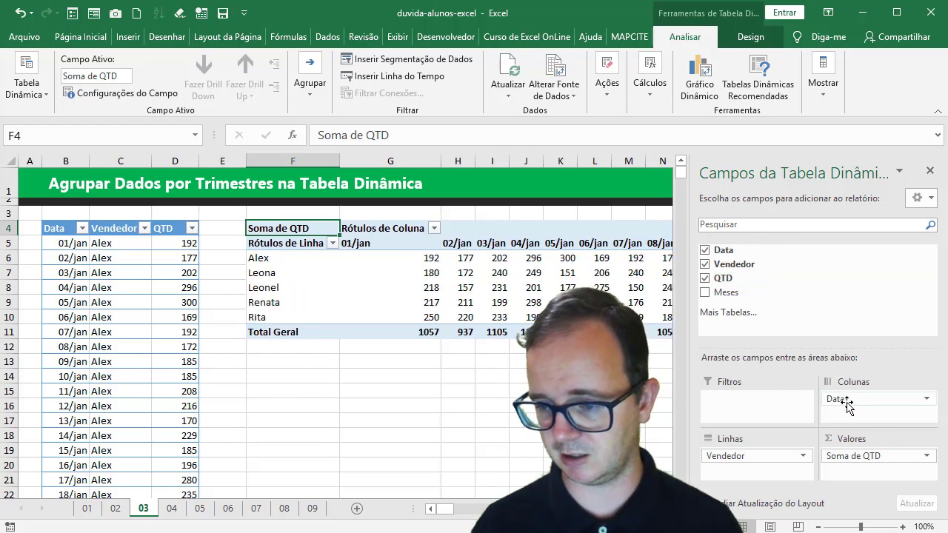
pyautogui.moveTo(846, 400); pyautogui.dragTo(785, 281)
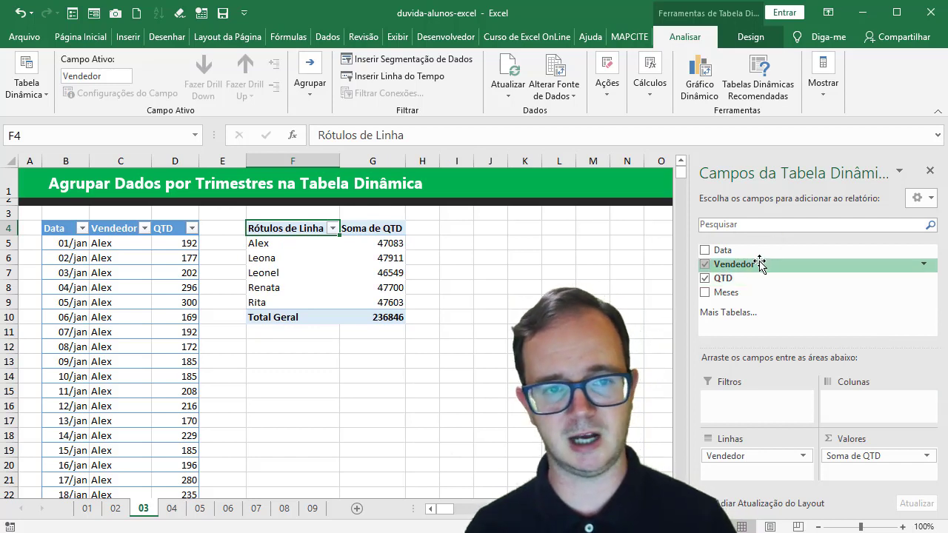
# Move the Data field into Colunas, remove Meses from Linhas, and select the 01/jan heading
pyautogui.click(310, 92)
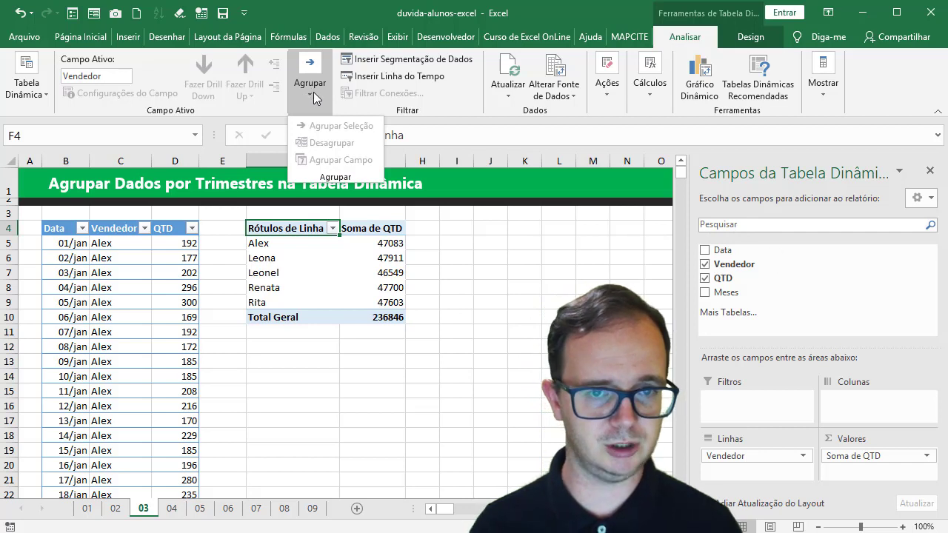
pyautogui.click(704, 248)
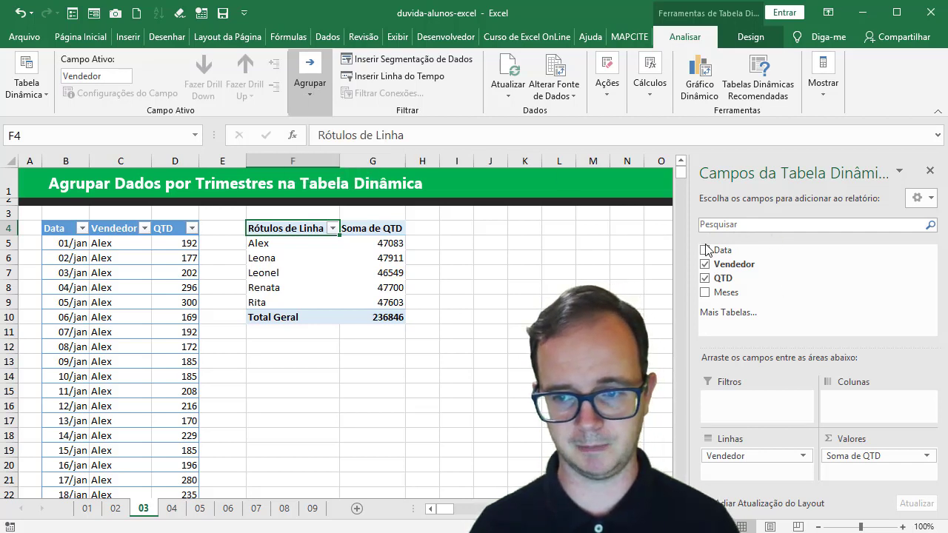
pyautogui.click(708, 250)
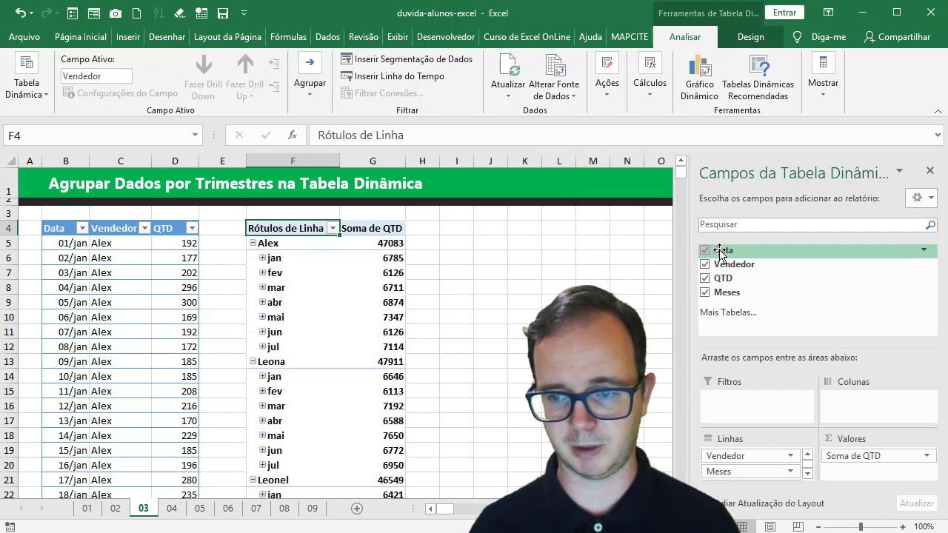
pyautogui.moveTo(722, 252); pyautogui.dragTo(848, 406)
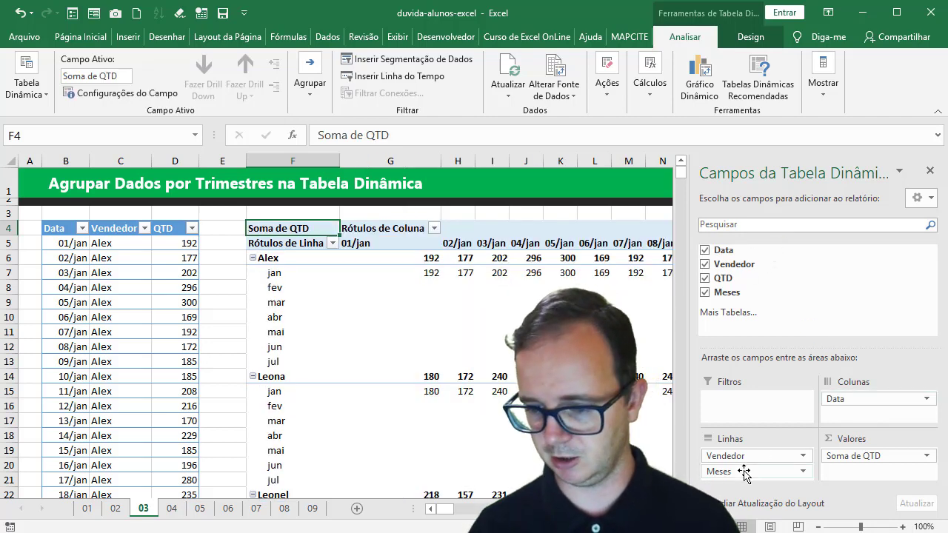
pyautogui.moveTo(755, 471); pyautogui.dragTo(780, 269)
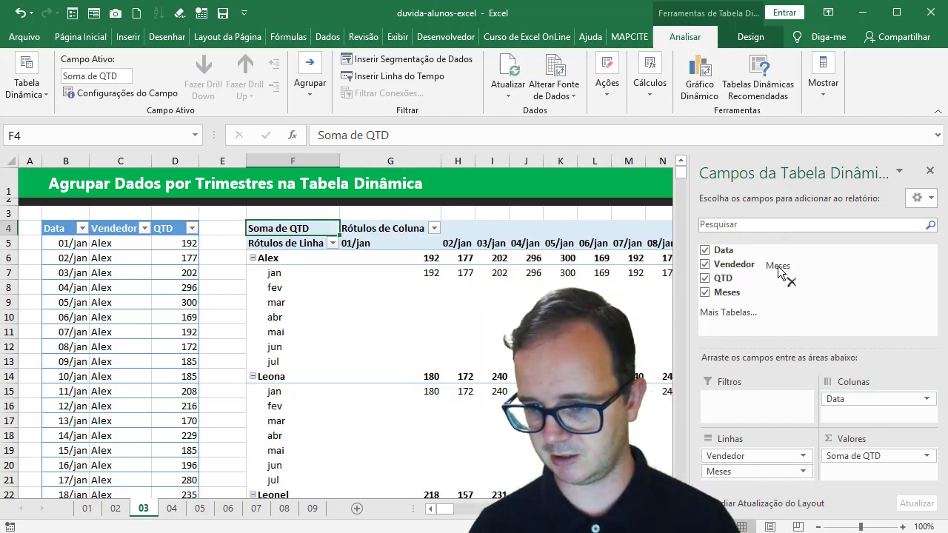
pyautogui.click(854, 401)
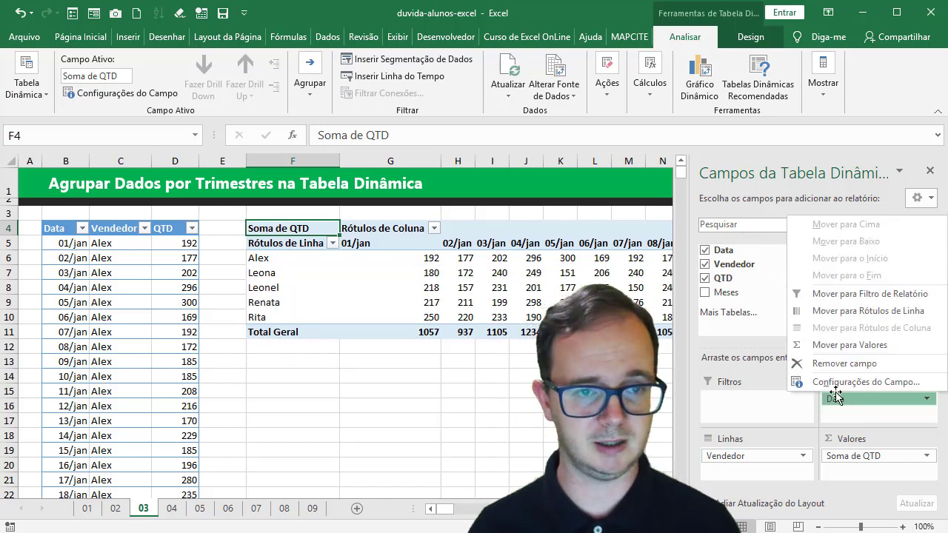
pyautogui.click(400, 248)
pyautogui.click(400, 247)
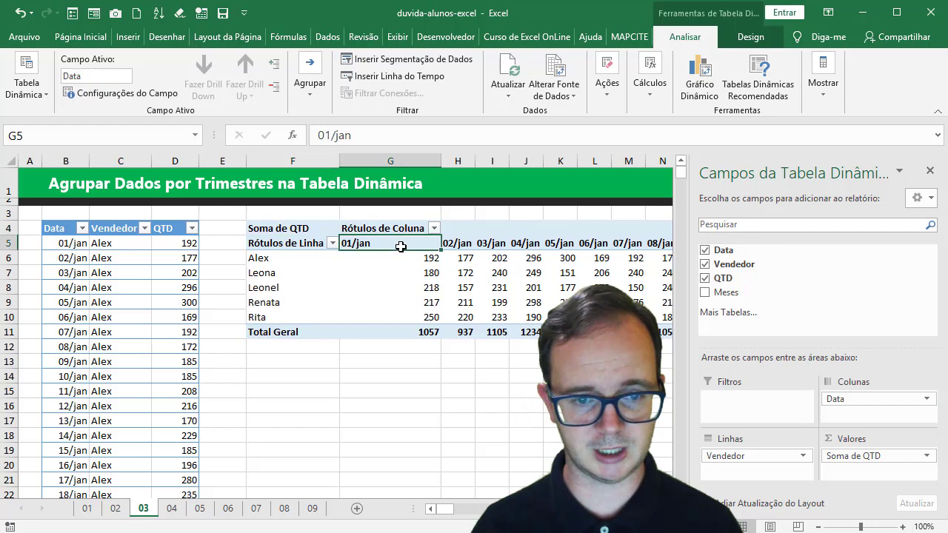
# Group the pivot's date columns by Trimestres only, producing Trim1, Trim2 and Trim3 totals
pyautogui.click(310, 74)
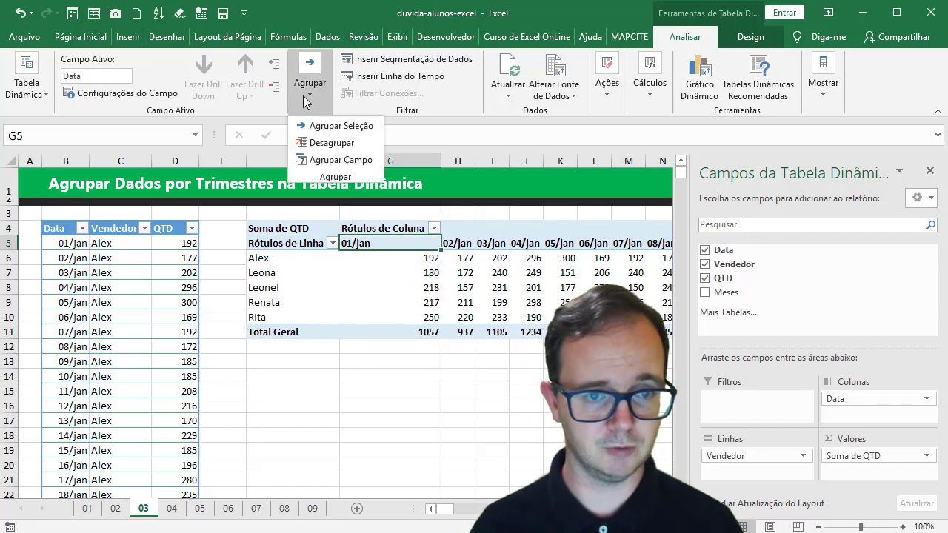
pyautogui.click(331, 128)
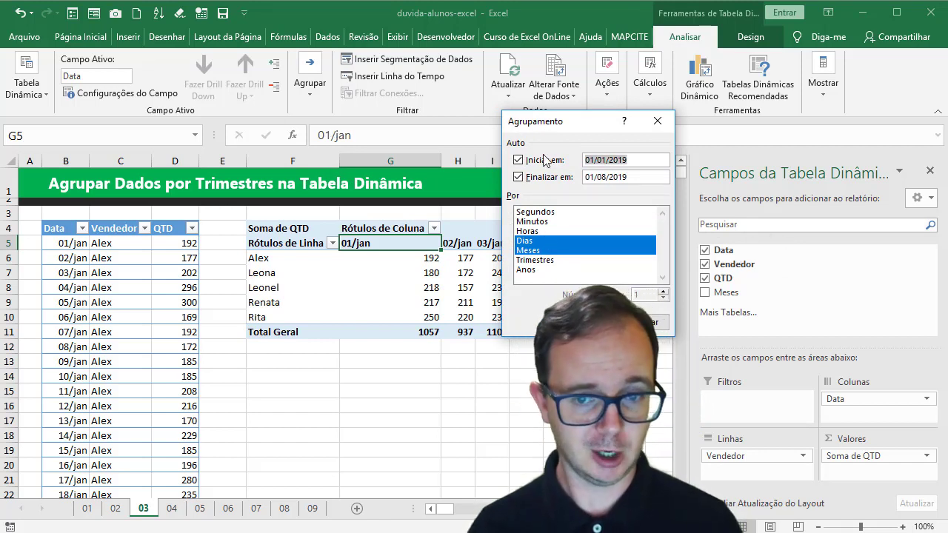
pyautogui.click(551, 259)
pyautogui.click(544, 251)
pyautogui.click(547, 241)
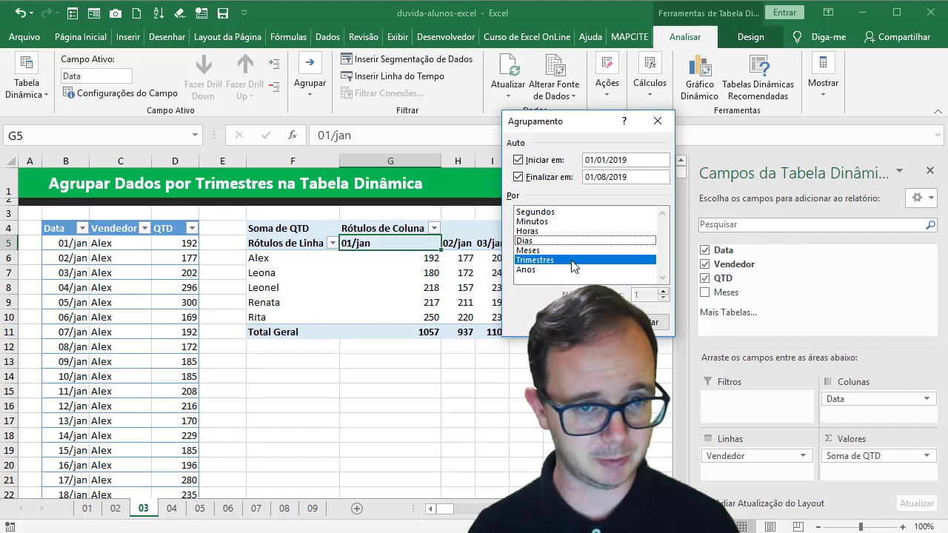
pyautogui.press('Return')
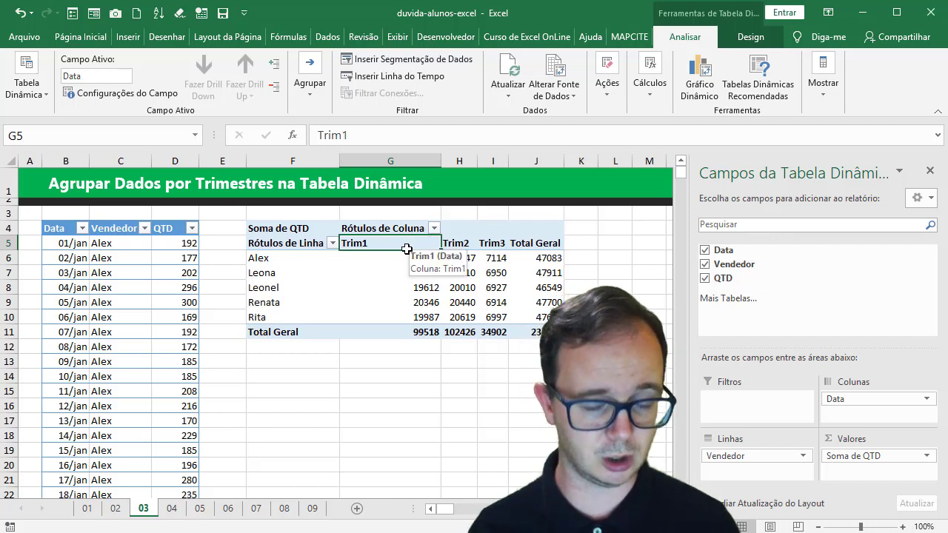
# Regroup the pivot's date columns by Meses only
pyautogui.click(316, 95)
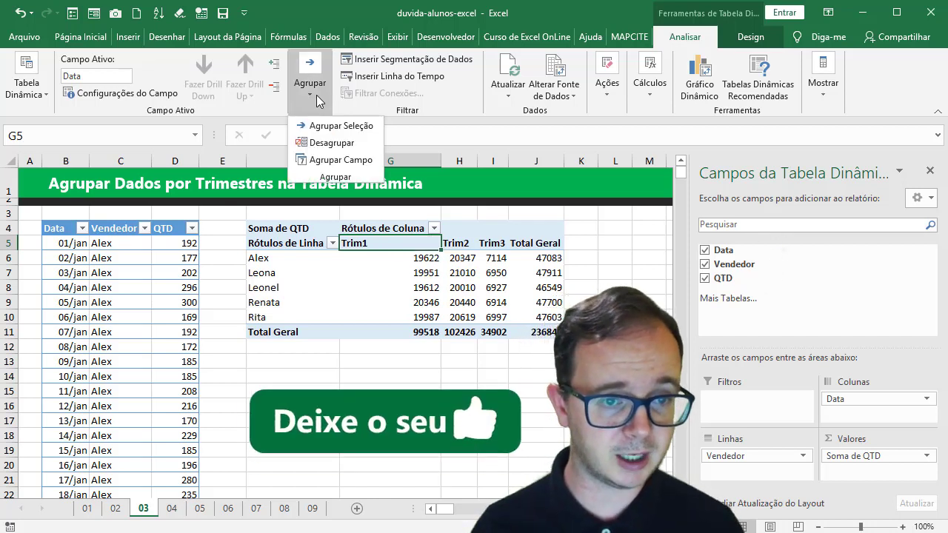
pyautogui.click(340, 126)
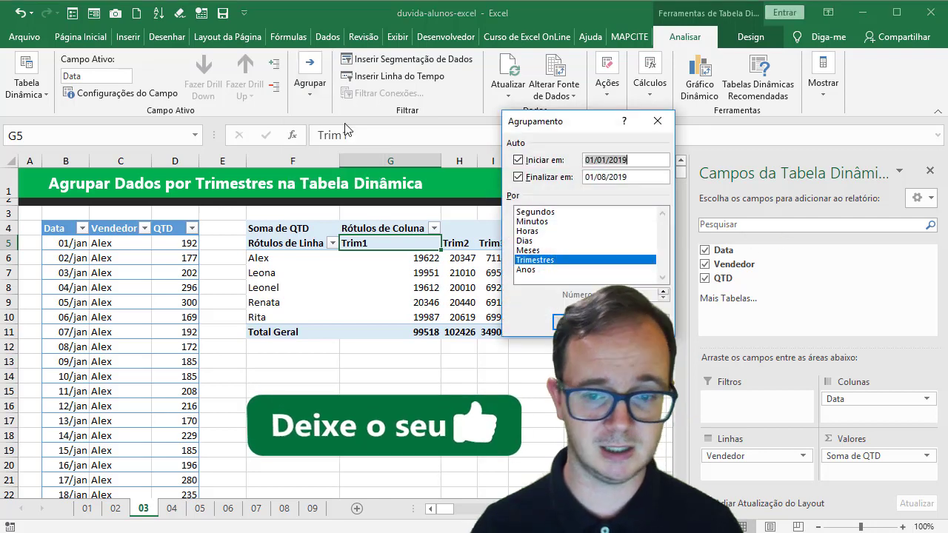
pyautogui.click(529, 251)
pyautogui.click(548, 260)
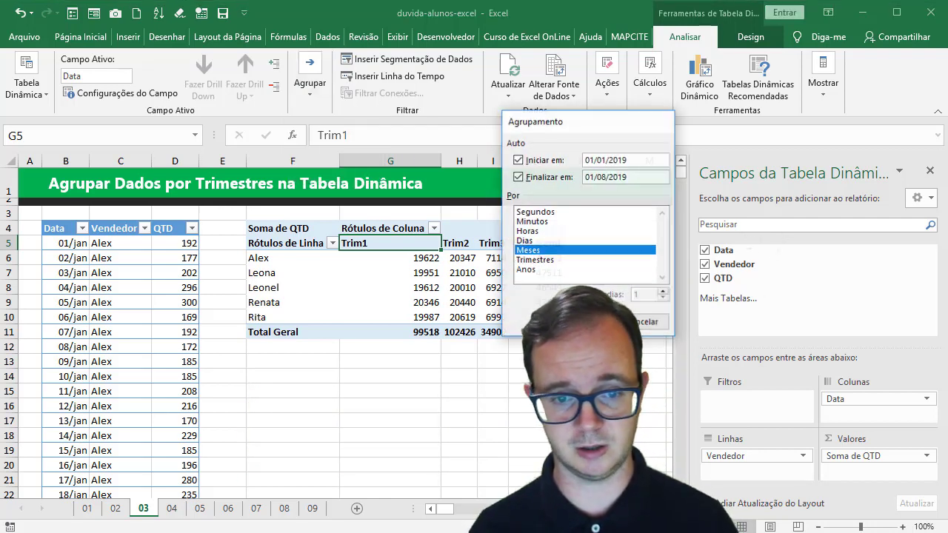
pyautogui.press('Return')
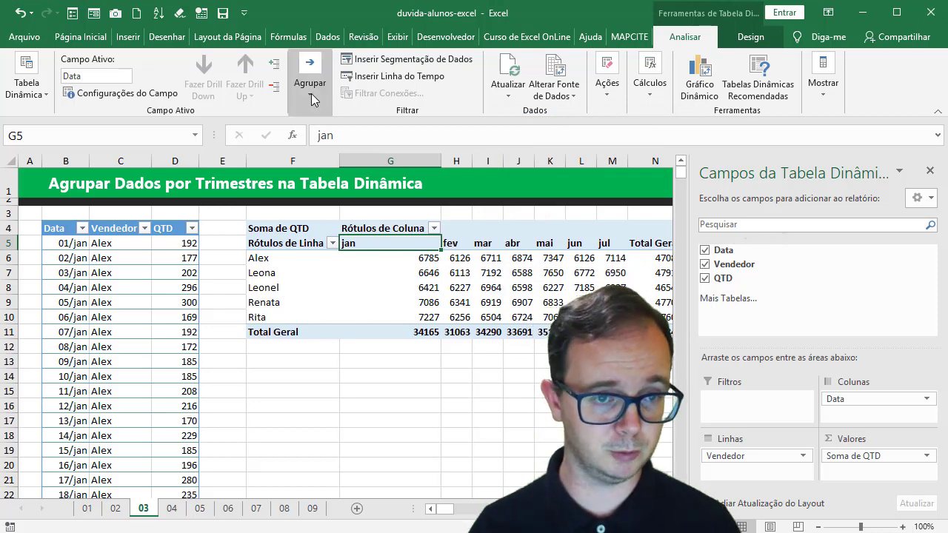
# Ungroup the dates and regroup them by Anos only, giving a single 2019 column
pyautogui.click(314, 100)
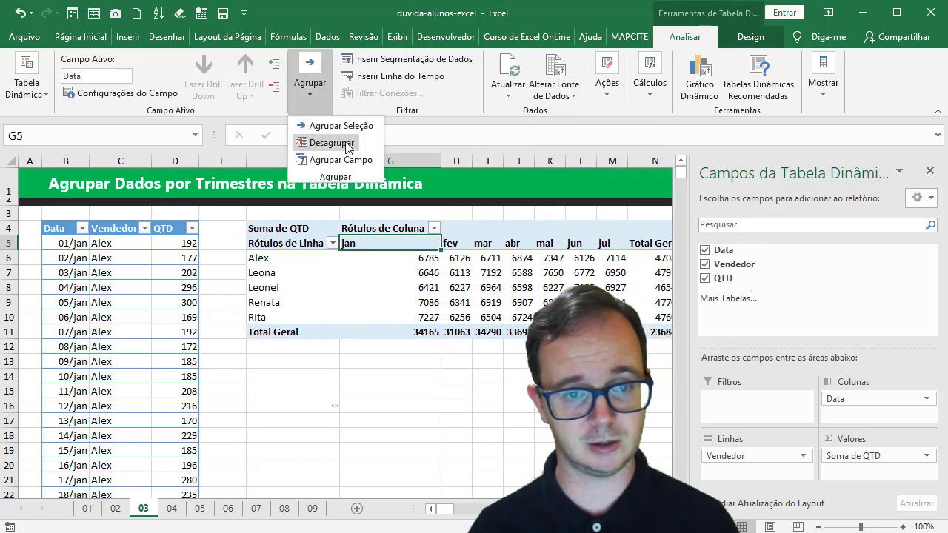
pyautogui.click(331, 143)
pyautogui.click(340, 126)
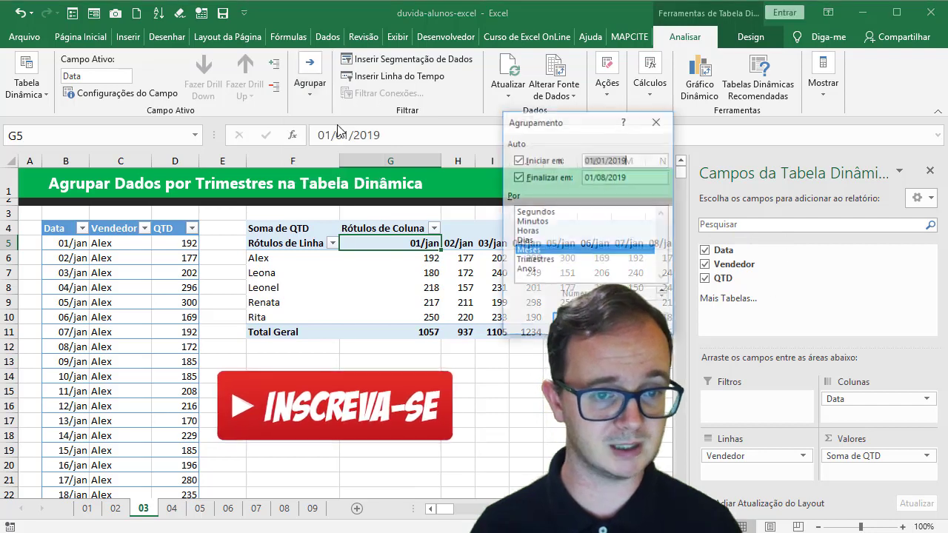
pyautogui.click(539, 260)
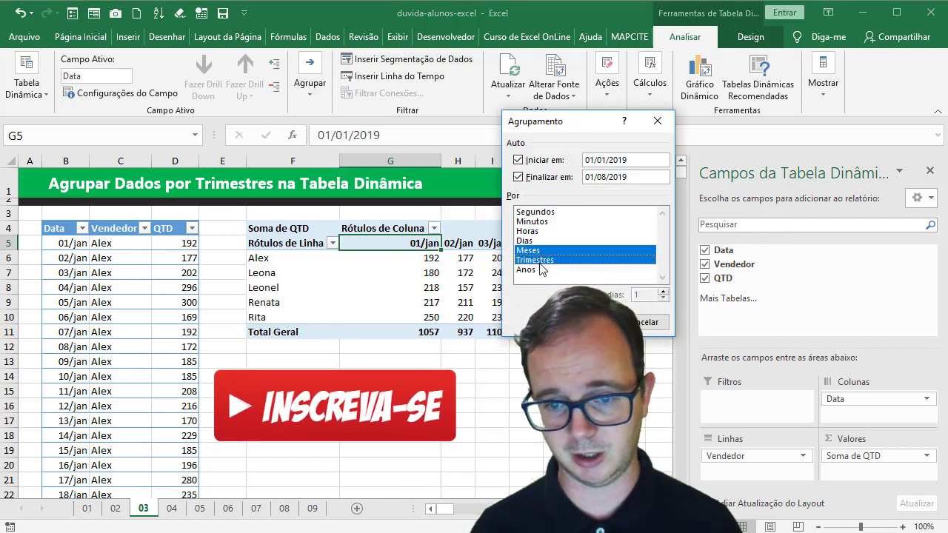
pyautogui.click(537, 252)
pyautogui.click(537, 270)
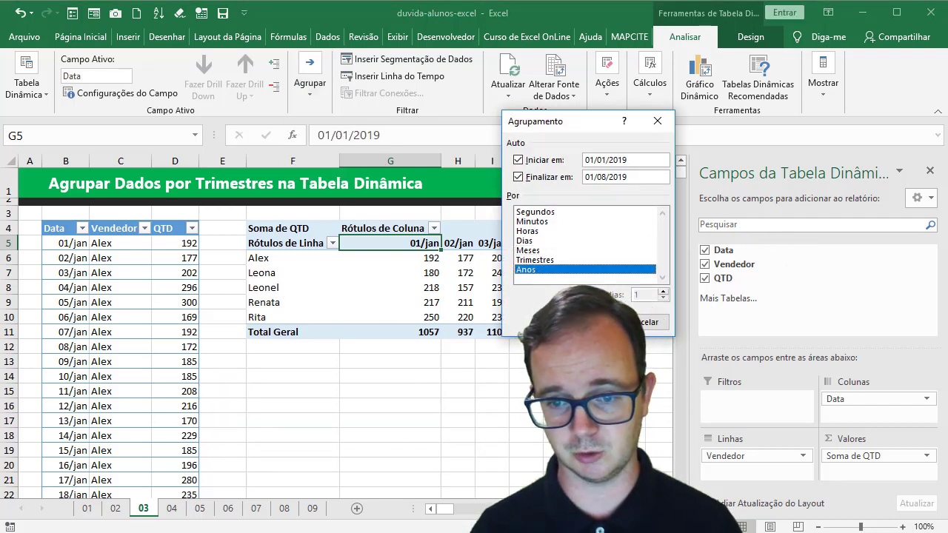
pyautogui.click(590, 322)
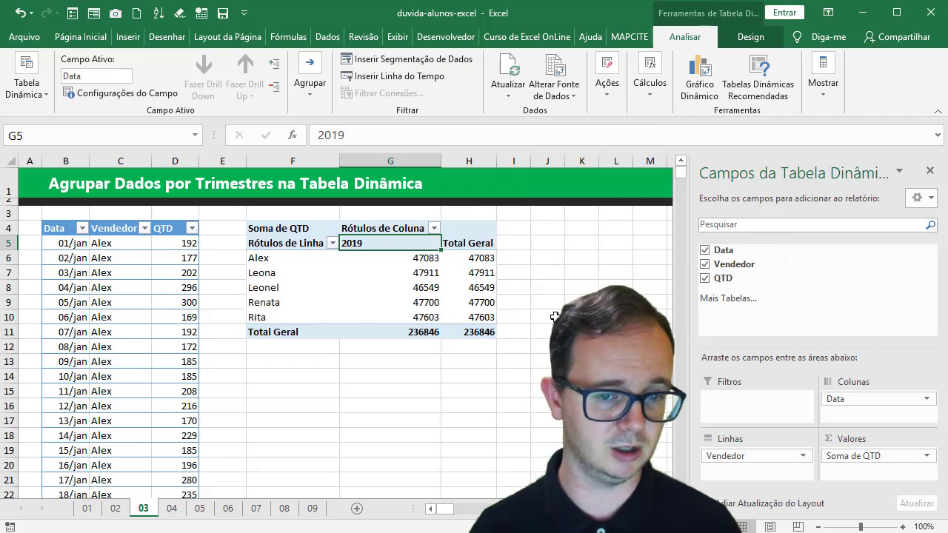
# Ungroup the 2019 column and regroup the dates by Trimestres only
pyautogui.click(317, 93)
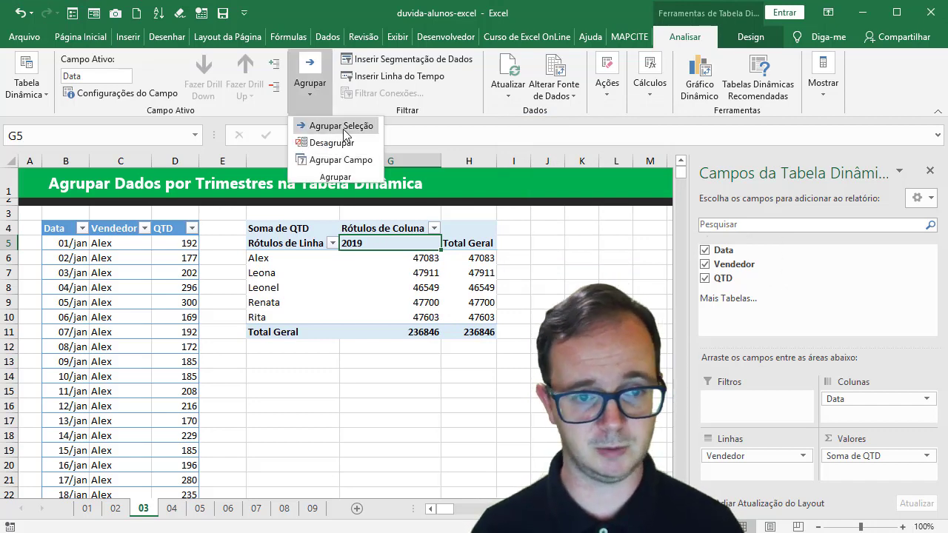
pyautogui.click(347, 142)
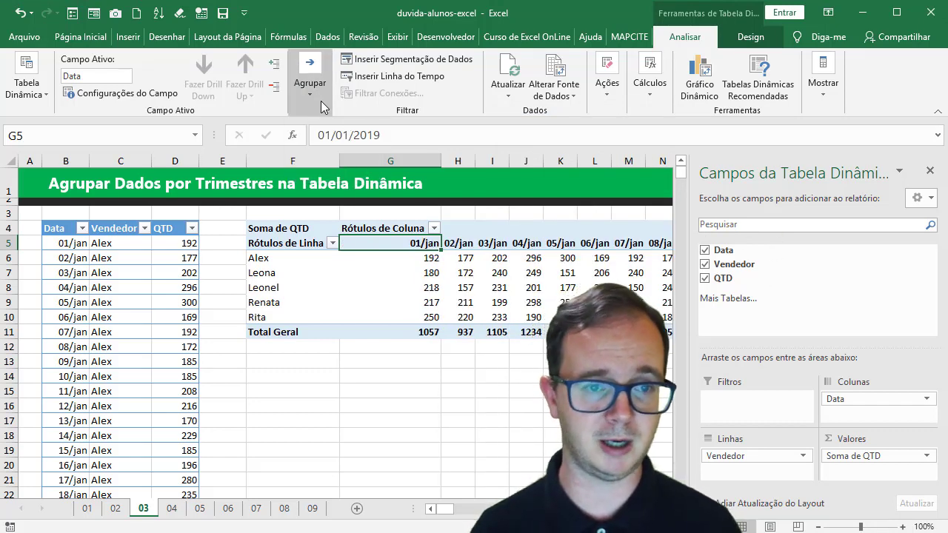
pyautogui.click(316, 97)
pyautogui.click(354, 126)
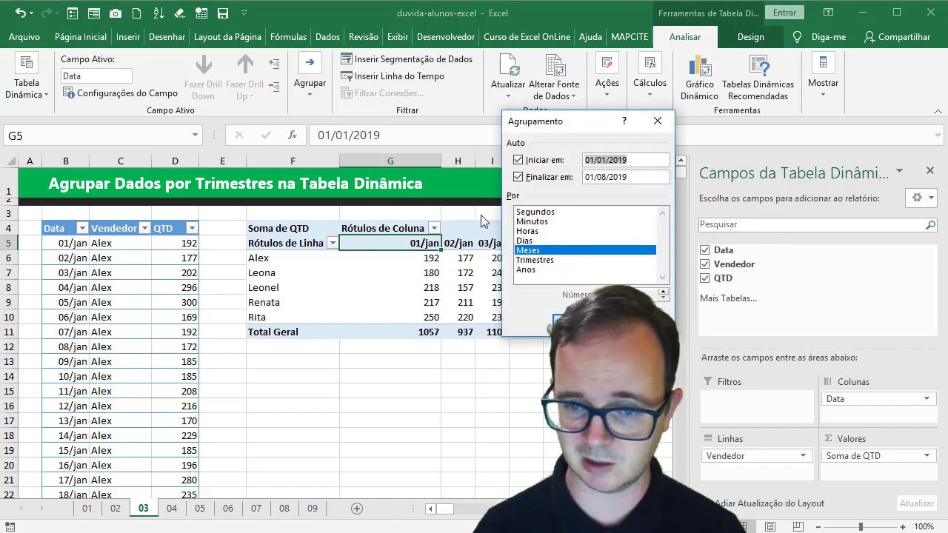
pyautogui.click(539, 260)
pyautogui.click(544, 251)
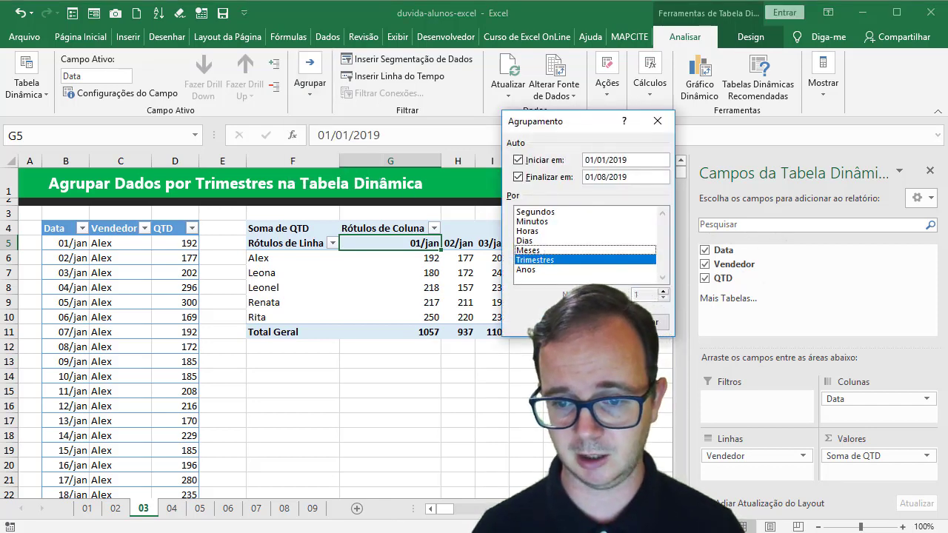
pyautogui.press('Return')
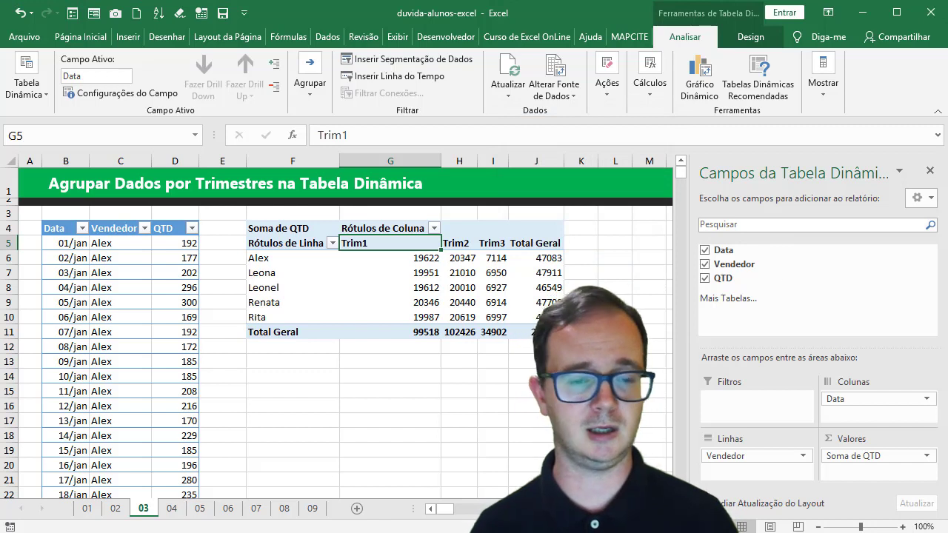